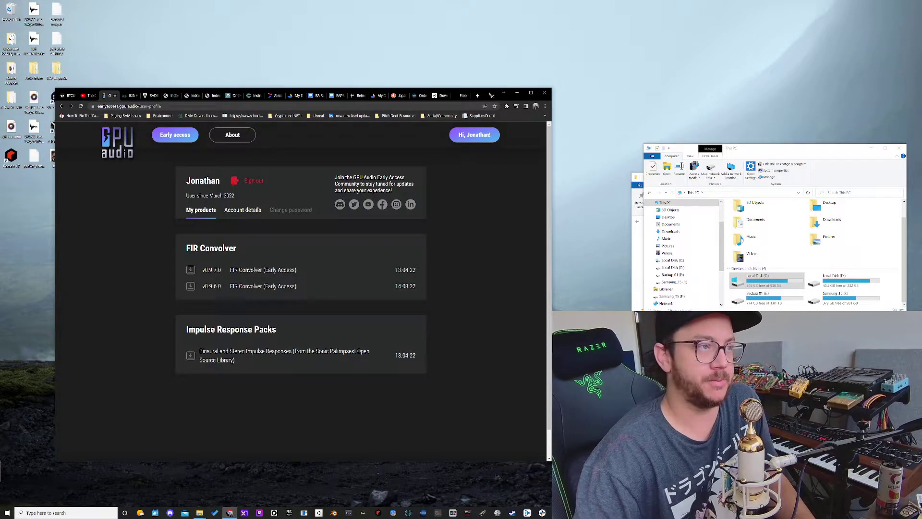
# Nudge the Chrome window with the GPU Audio products page slightly right to uncover the desktop icons.
pyautogui.moveTo(491, 96); pyautogui.dragTo(518, 92)
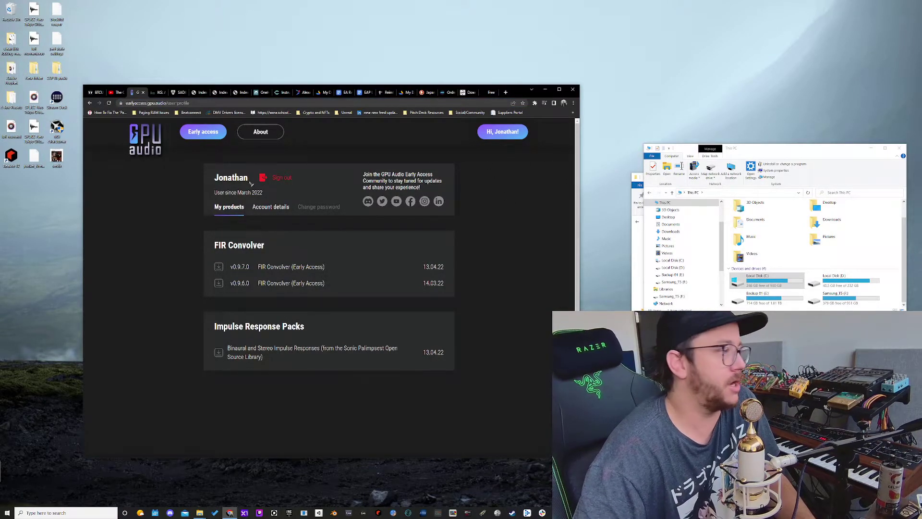
pyautogui.click(288, 208)
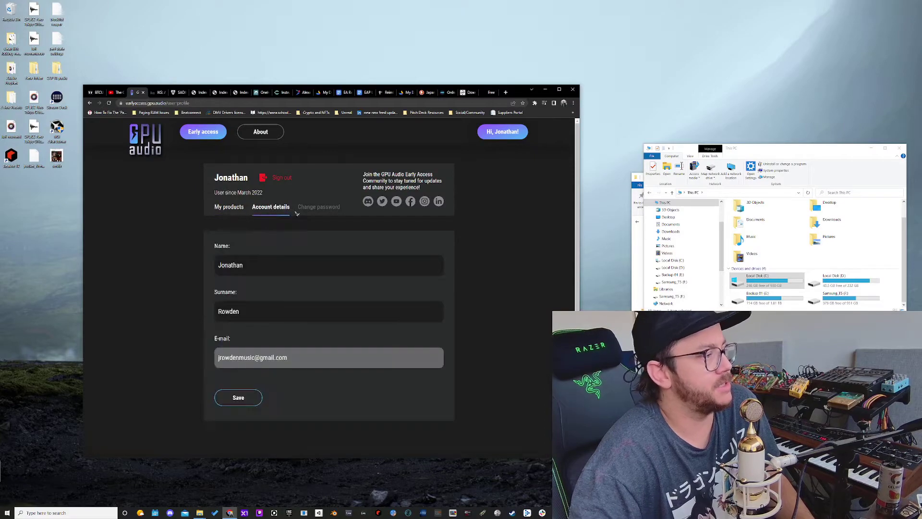
pyautogui.click(226, 208)
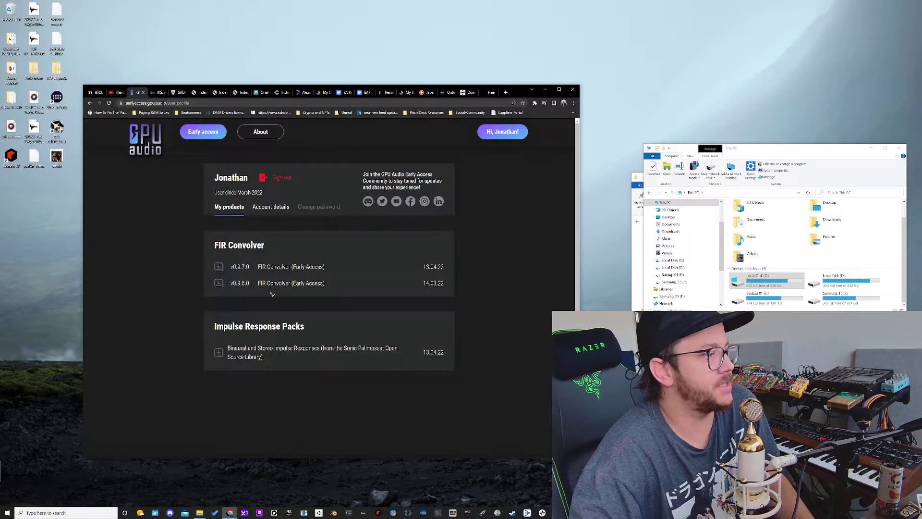
pyautogui.click(271, 207)
pyautogui.click(231, 210)
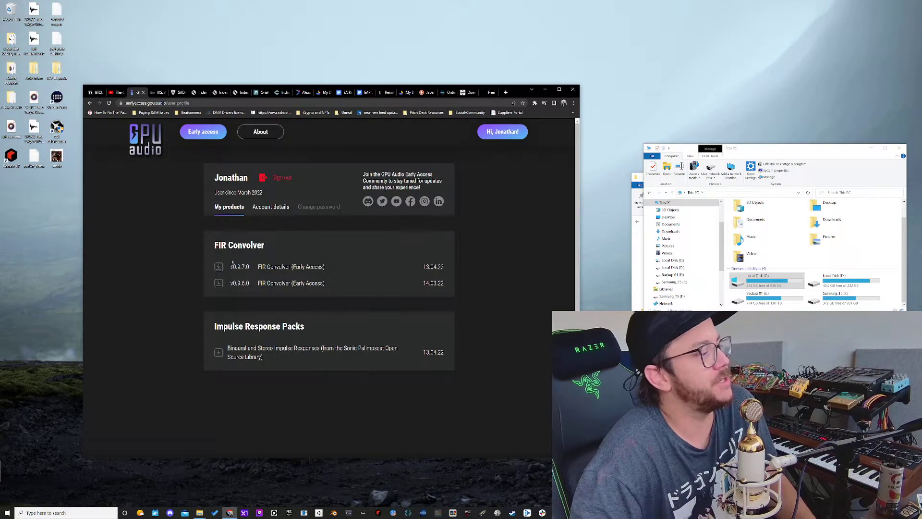
# Download FIR Convolver v0.9.7.0 and the Binaural and Stereo Impulse Responses pack, dismissing each thanks message.
pyautogui.click(219, 267)
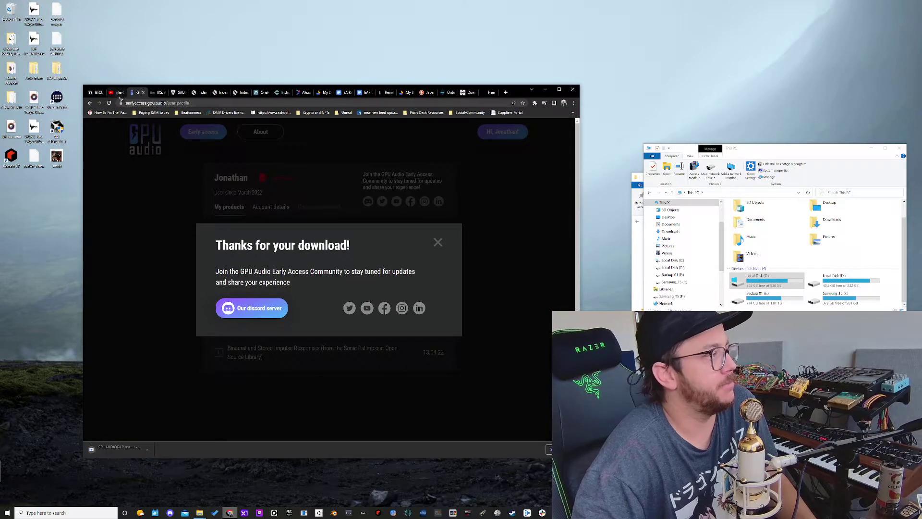
pyautogui.click(438, 243)
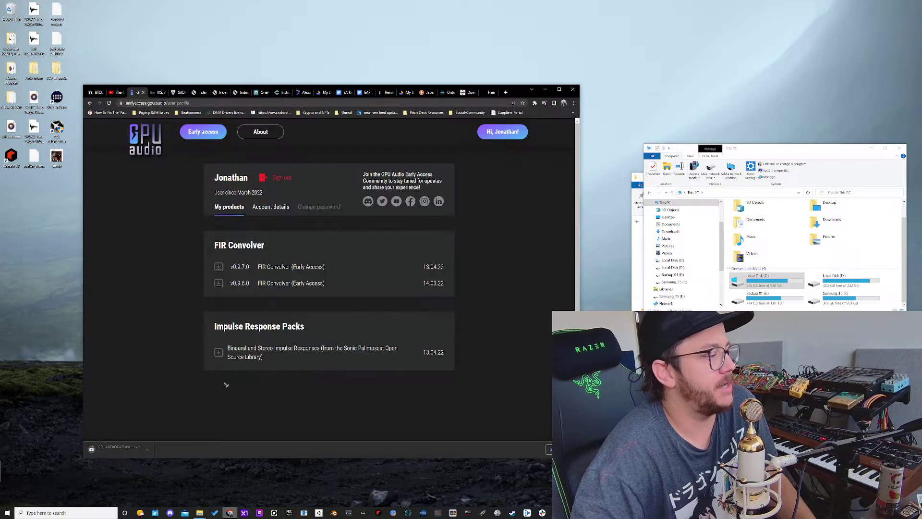
pyautogui.click(218, 353)
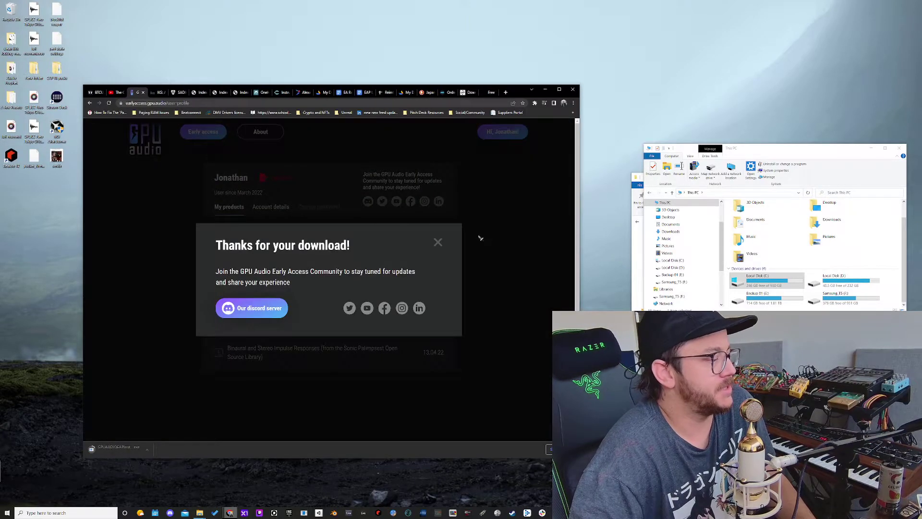
pyautogui.click(438, 242)
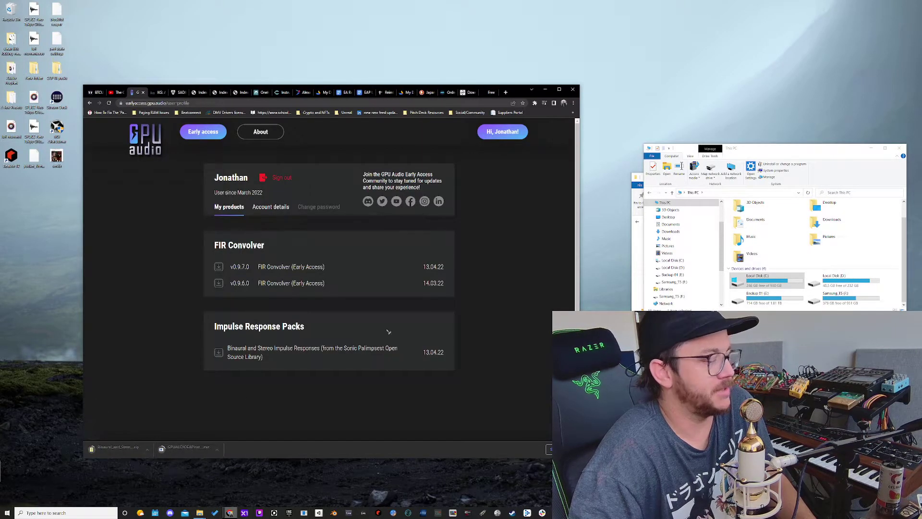
# Move the This PC window aside and take the pack window up to the Packaged folder.
pyautogui.moveTo(762, 149); pyautogui.dragTo(504, 172)
pyautogui.click(682, 224)
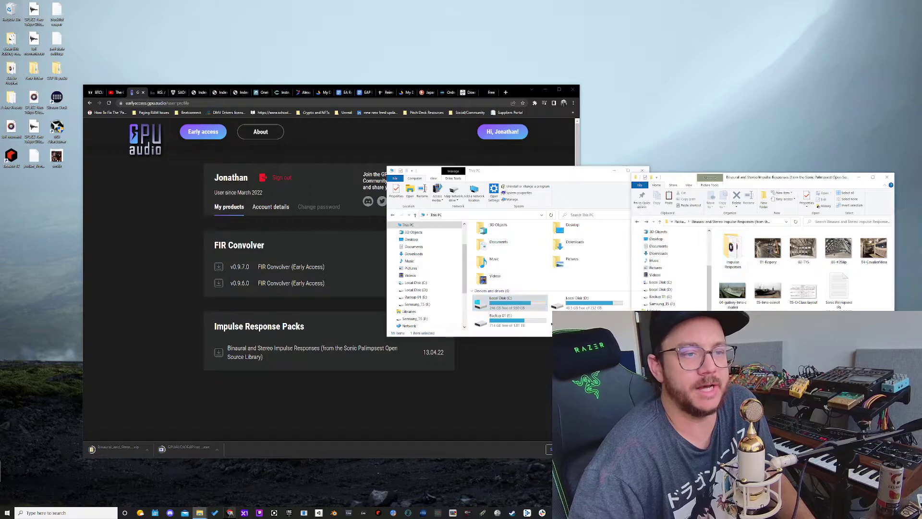
pyautogui.click(681, 223)
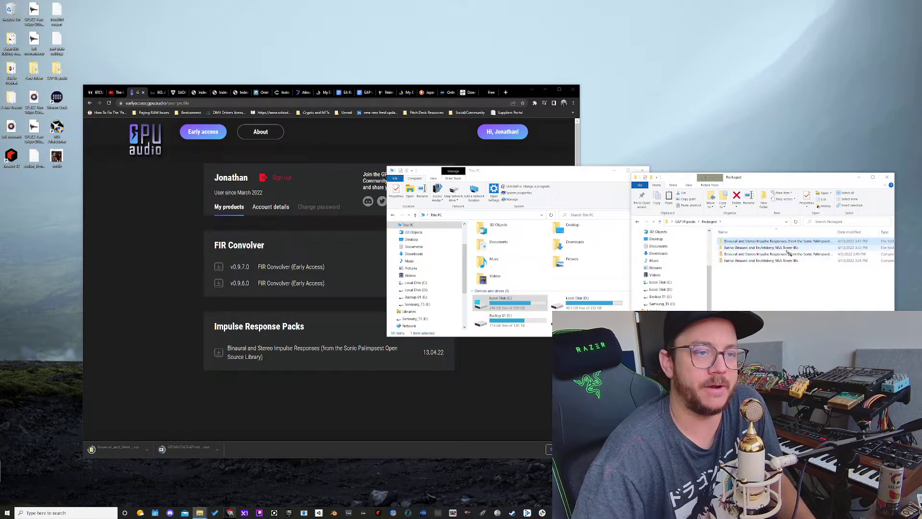
# Open the Binaural and Stereo Impulse Responses folder inside Packaged.
pyautogui.click(768, 248)
pyautogui.click(818, 242)
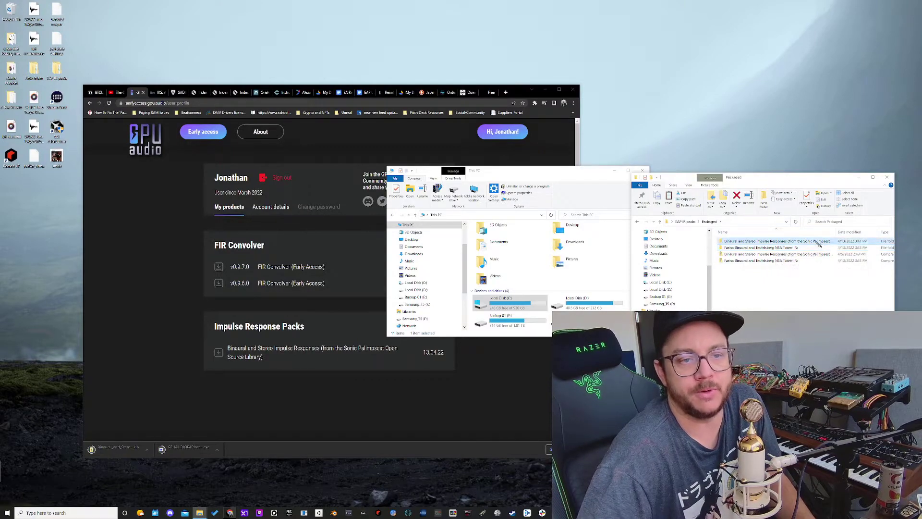
pyautogui.doubleClick(817, 242)
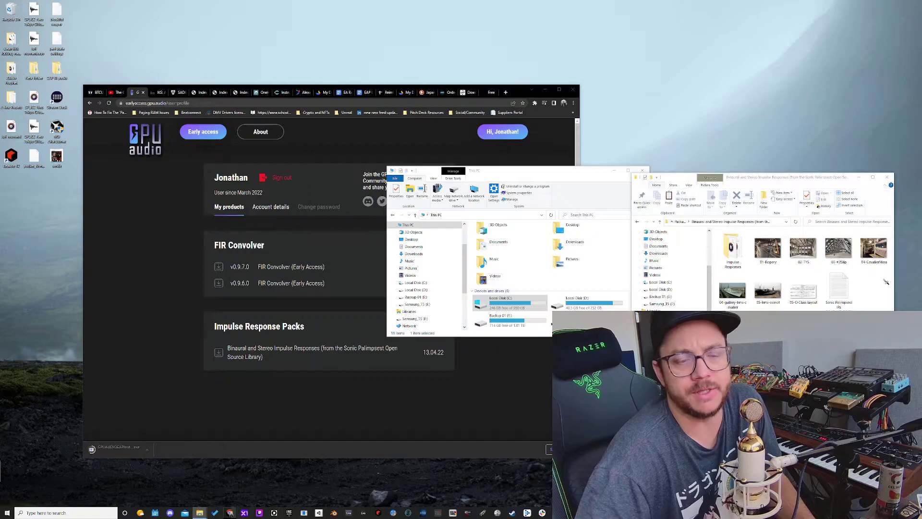
pyautogui.click(650, 178)
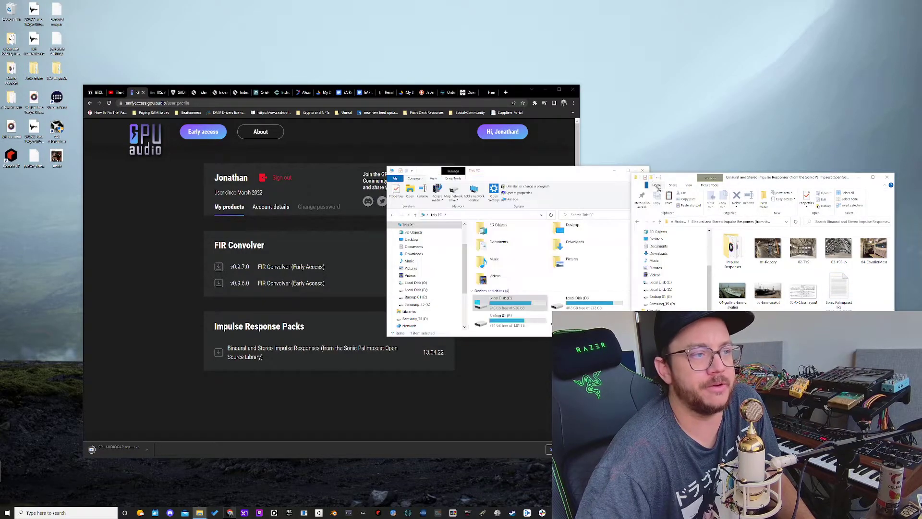
pyautogui.doubleClick(839, 291)
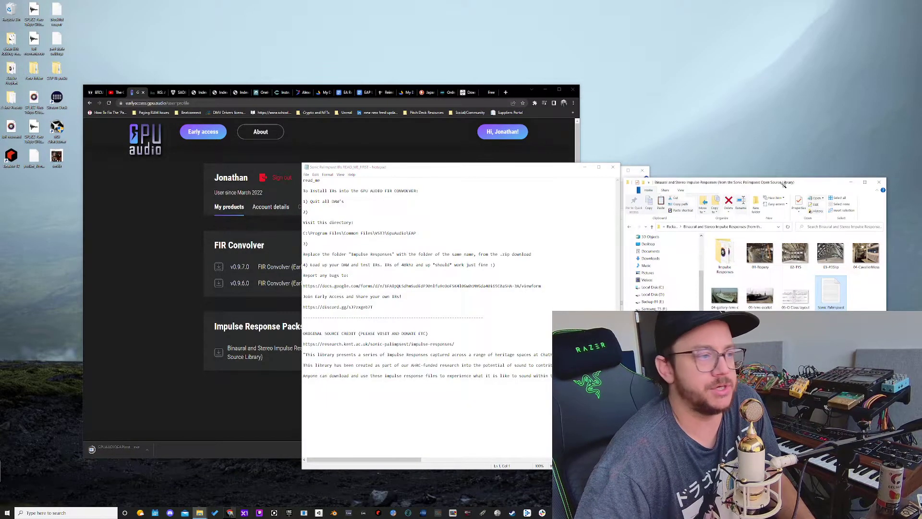
pyautogui.click(353, 222)
pyautogui.moveTo(353, 219); pyautogui.dragTo(375, 309)
pyautogui.moveTo(308, 333); pyautogui.dragTo(548, 411)
pyautogui.click(519, 402)
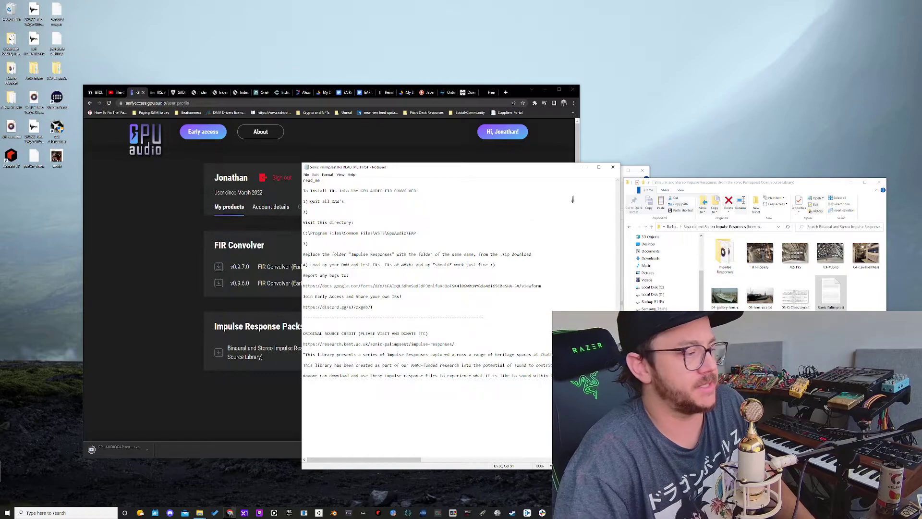
# Preview the 02-TYS, 03-#35lip, 04-gallery-hms-cavalier and 05-hms-ocelot venue photos, then step back.
pyautogui.click(614, 168)
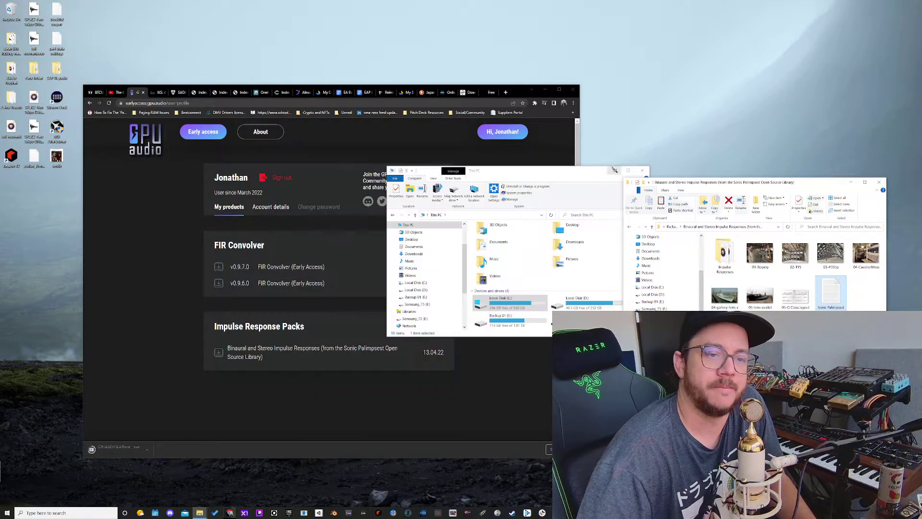
pyautogui.click(760, 253)
pyautogui.click(808, 257)
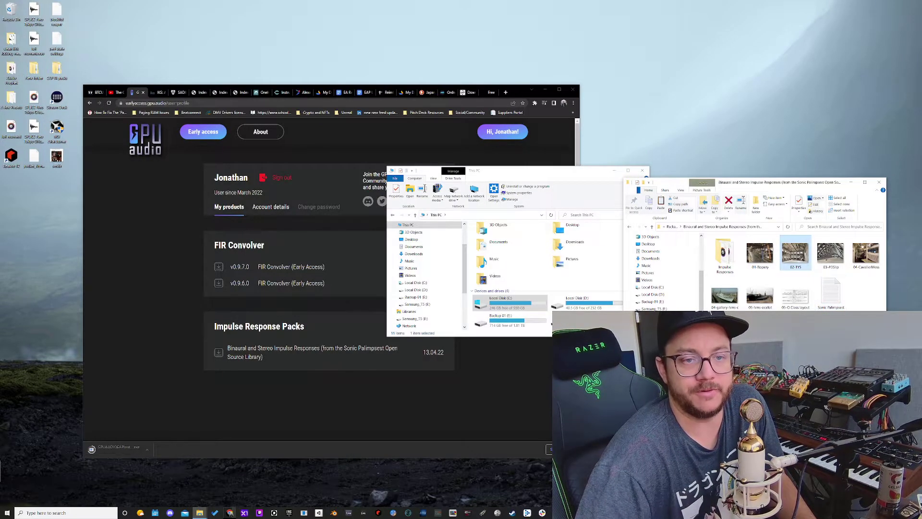
pyautogui.doubleClick(808, 258)
pyautogui.click(831, 253)
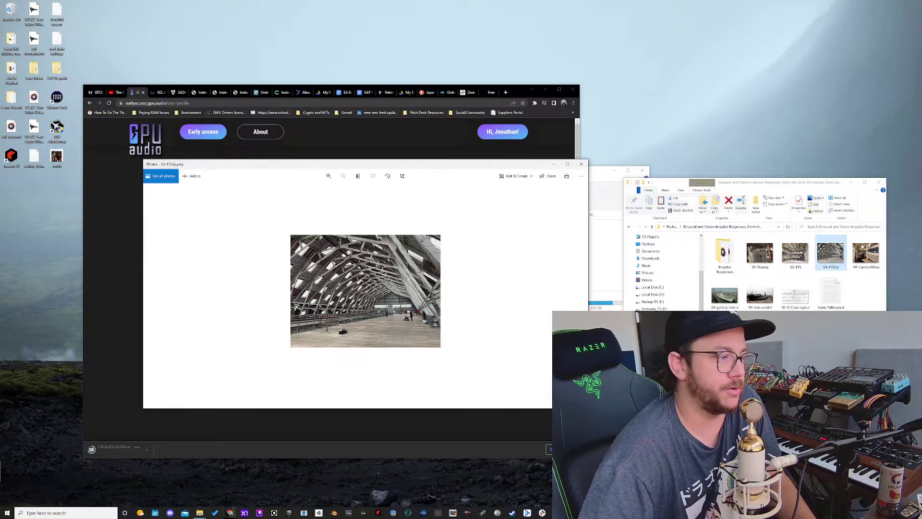
pyautogui.doubleClick(866, 253)
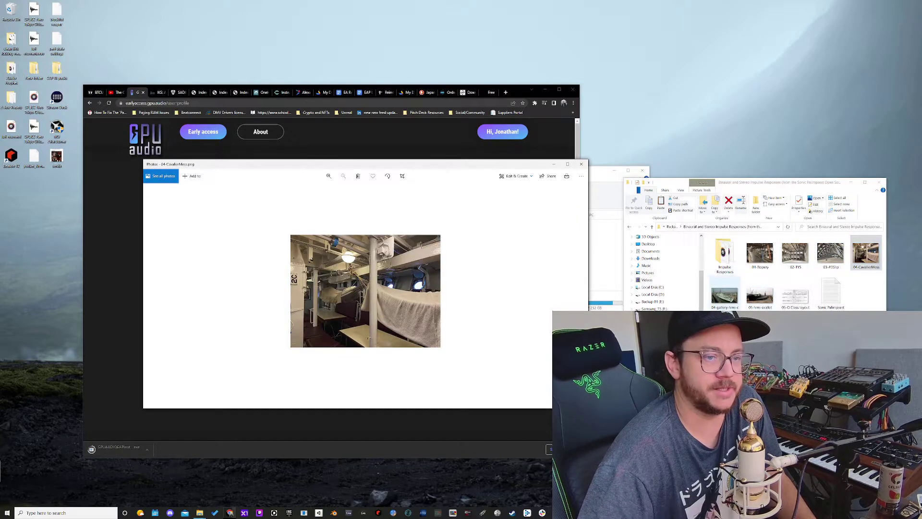
pyautogui.doubleClick(725, 296)
pyautogui.click(760, 296)
pyautogui.doubleClick(762, 298)
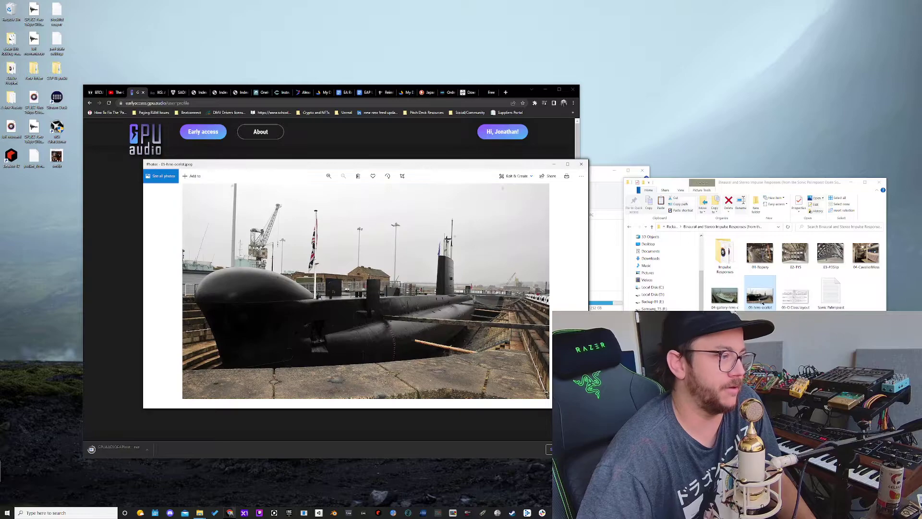
pyautogui.press('Left')
pyautogui.press('Left')
pyautogui.press('Left')
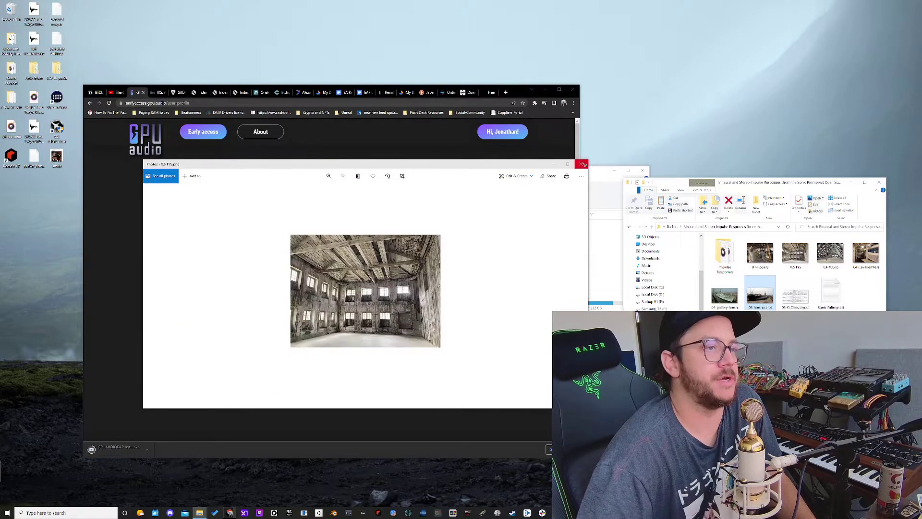
# Close Photos, look inside the Impulse Responses subfolder, and return to the pack folder.
pyautogui.click(583, 165)
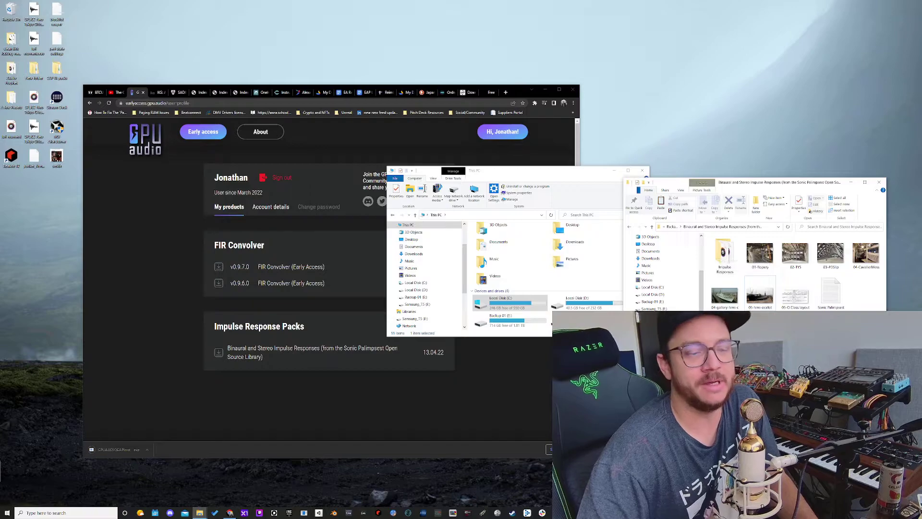
pyautogui.click(731, 259)
pyautogui.doubleClick(730, 259)
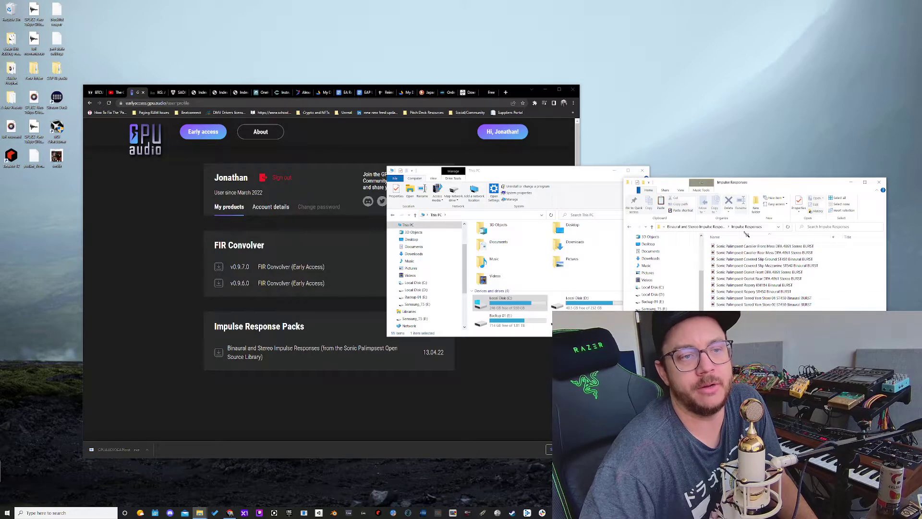
pyautogui.click(708, 228)
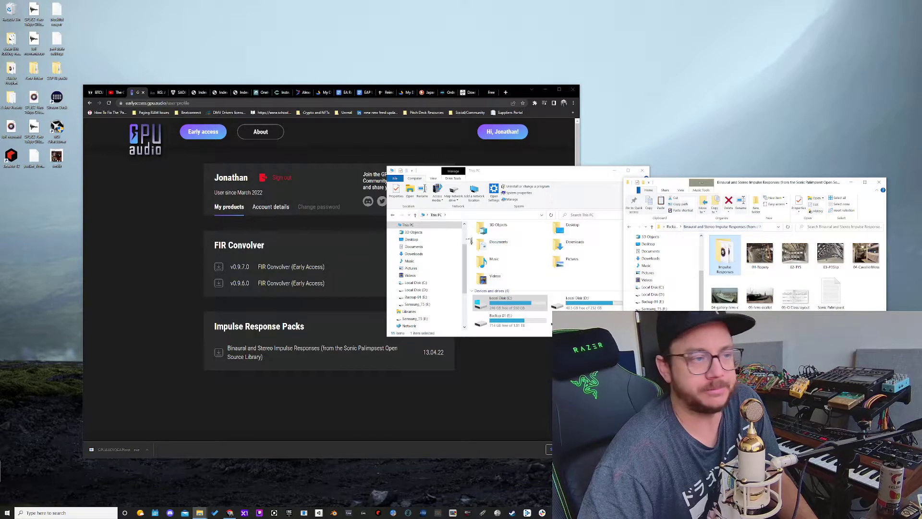
# Browse to C: > Program Files > Common Files > VST3 > GpuAudio > EAP and select Impulse Responses.
pyautogui.click(534, 174)
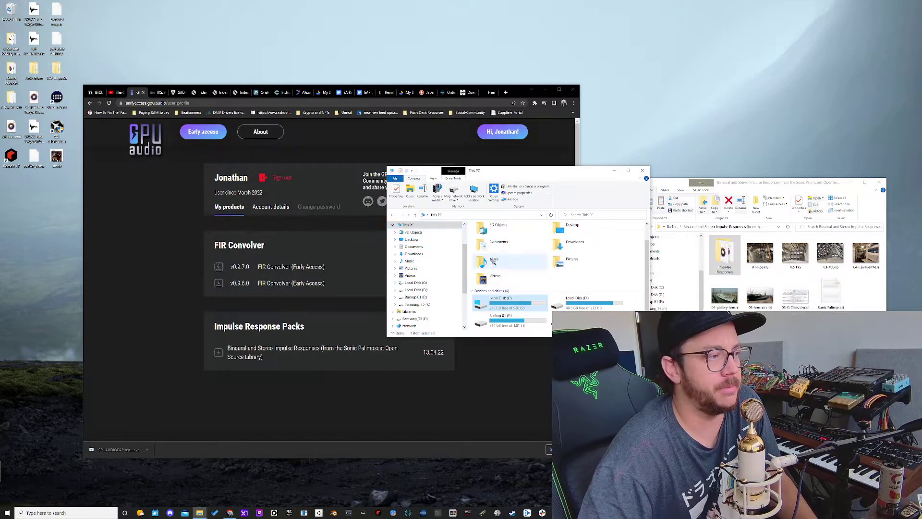
pyautogui.doubleClick(500, 301)
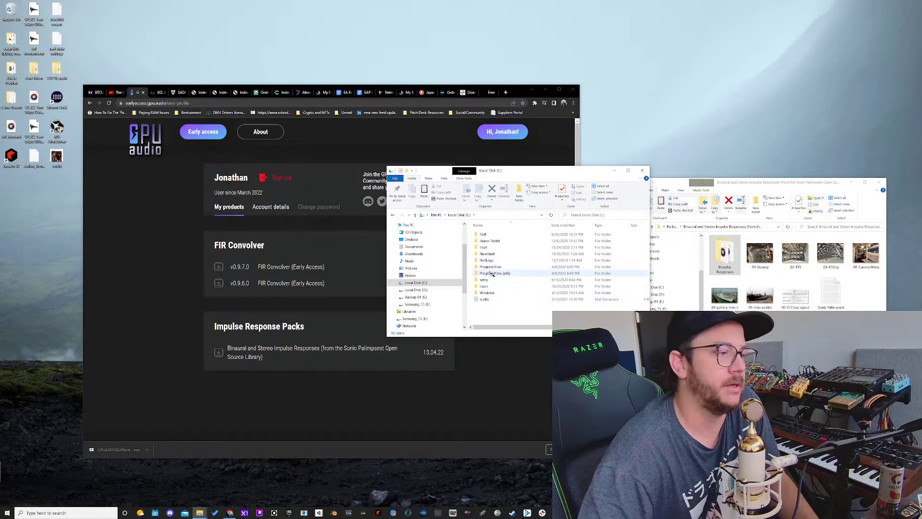
pyautogui.doubleClick(493, 266)
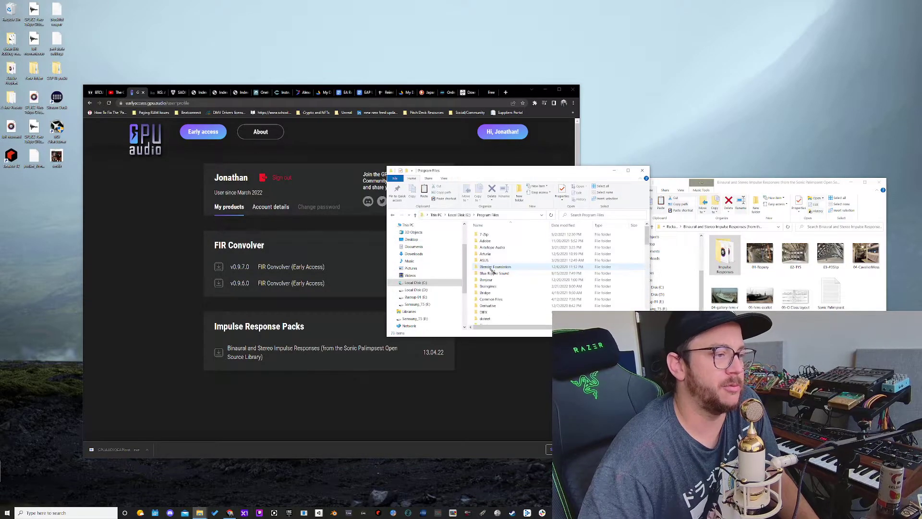
pyautogui.doubleClick(498, 300)
pyautogui.doubleClick(487, 312)
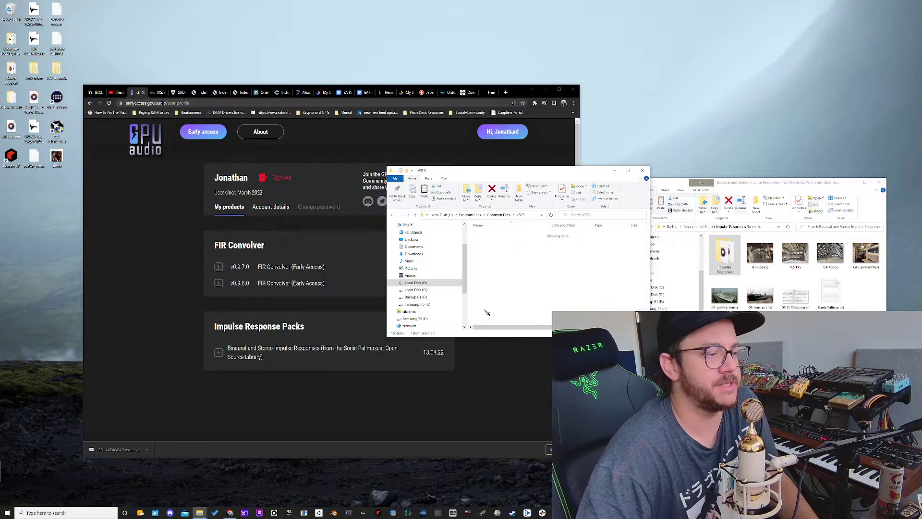
pyautogui.doubleClick(493, 280)
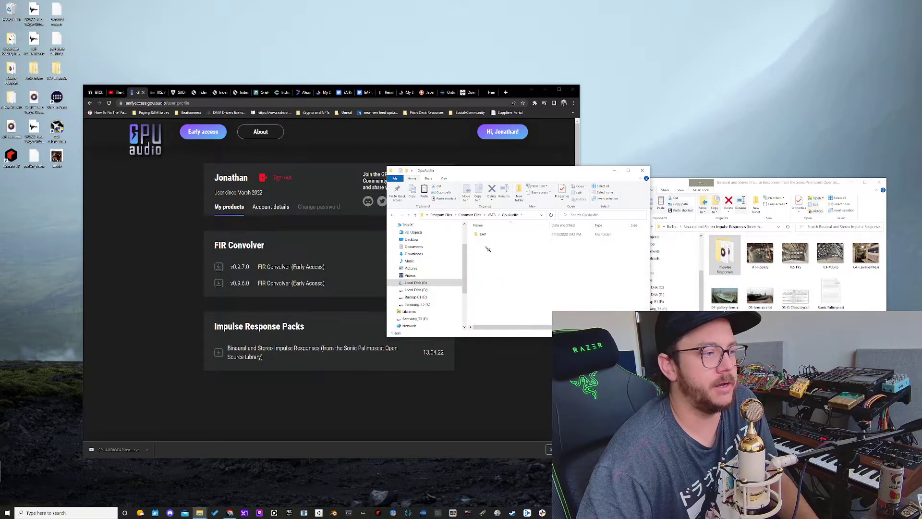
pyautogui.doubleClick(486, 234)
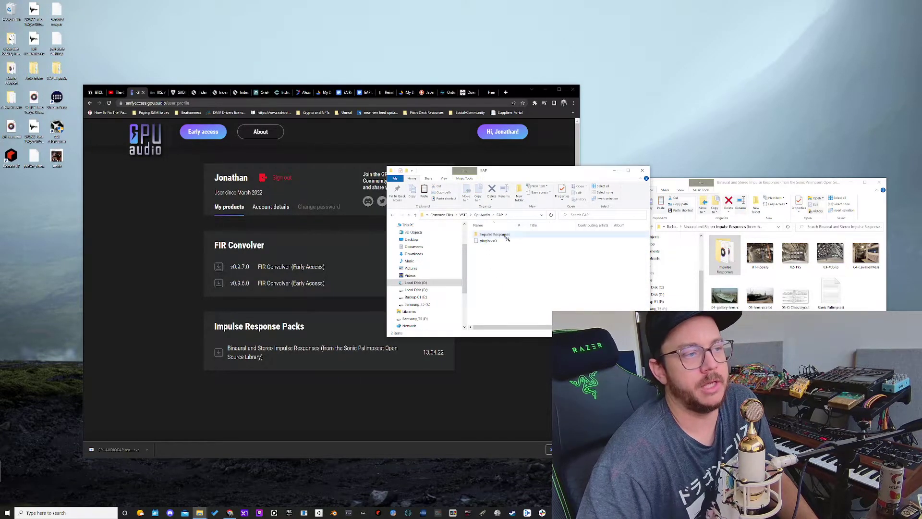
pyautogui.click(505, 236)
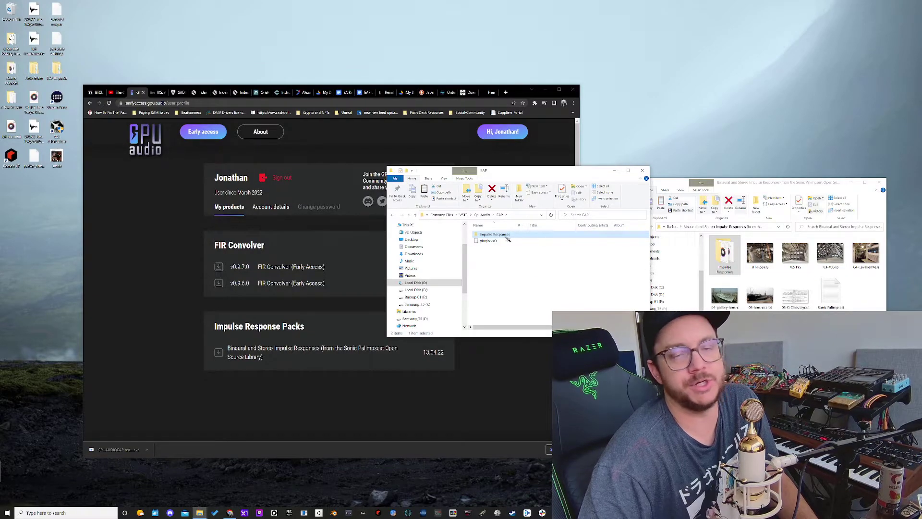
# Move EAP's existing Impulse Responses folder to the desktop, approving the access prompt.
pyautogui.moveTo(514, 233); pyautogui.dragTo(593, 83)
pyautogui.click(444, 229)
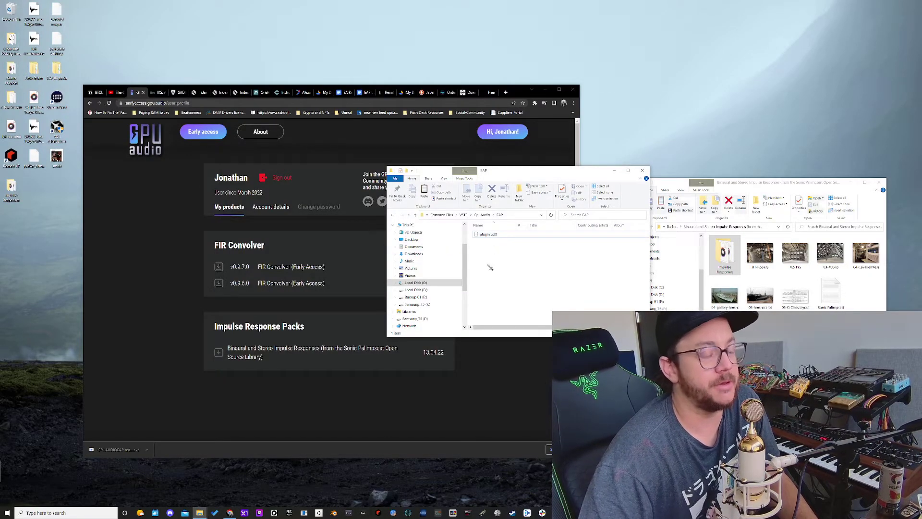
pyautogui.click(725, 256)
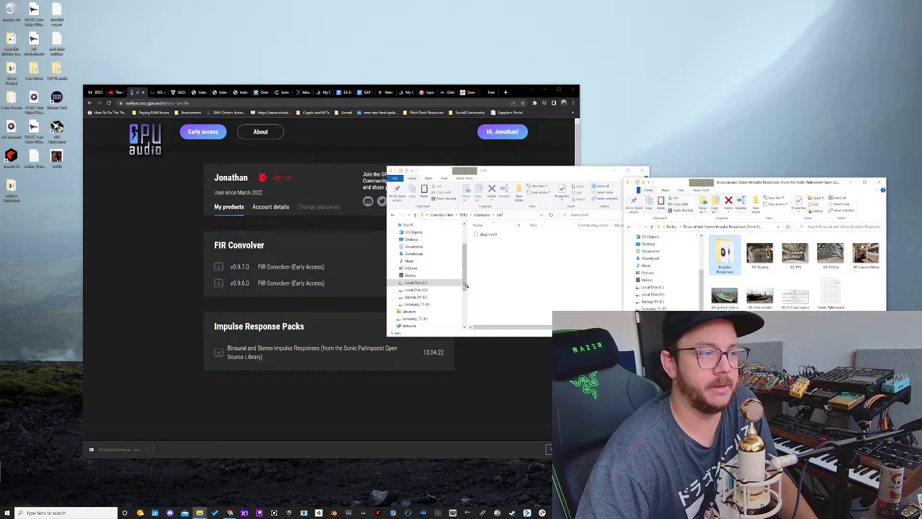
# Paste the pack's Impulse Responses folder into EAP, granting the copy permission.
pyautogui.click(548, 274)
pyautogui.hotkey('ctrl', 'v')
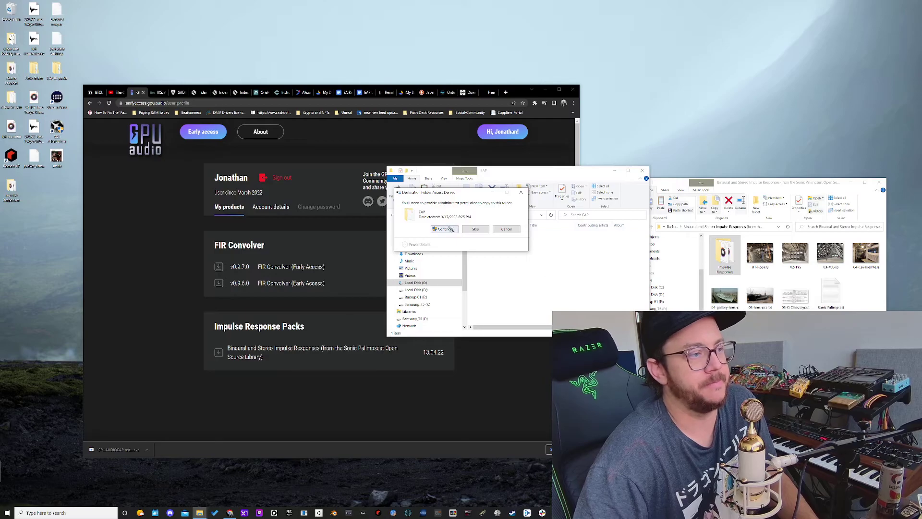
pyautogui.click(444, 230)
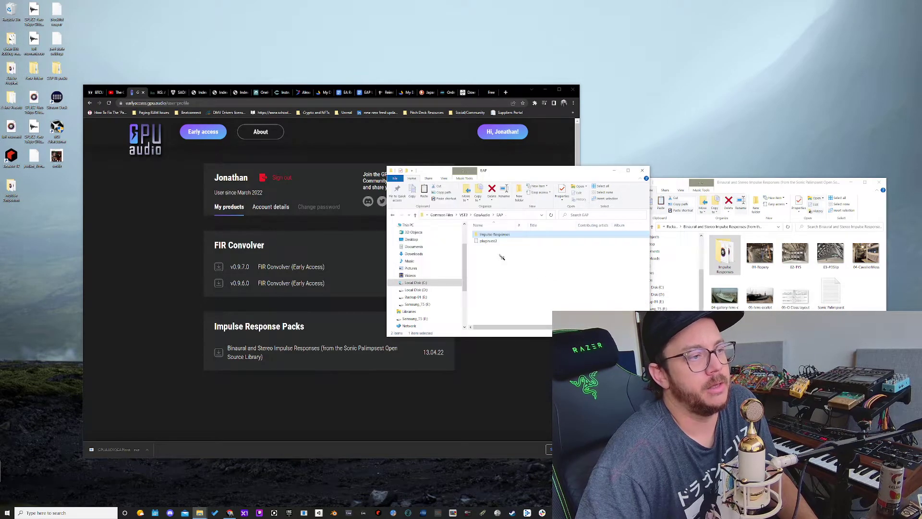
pyautogui.click(501, 257)
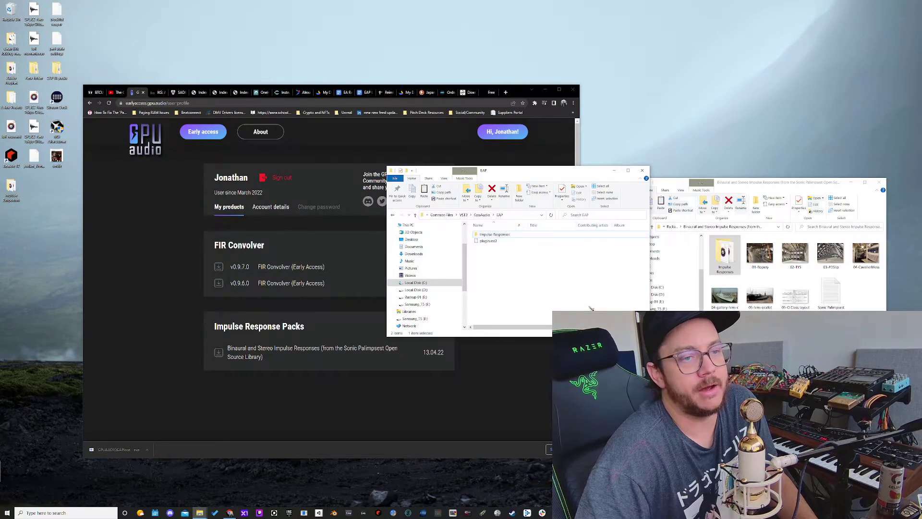
# Open the copied Impulse Responses folder to verify it, then go back up to GpuAudio.
pyautogui.doubleClick(508, 236)
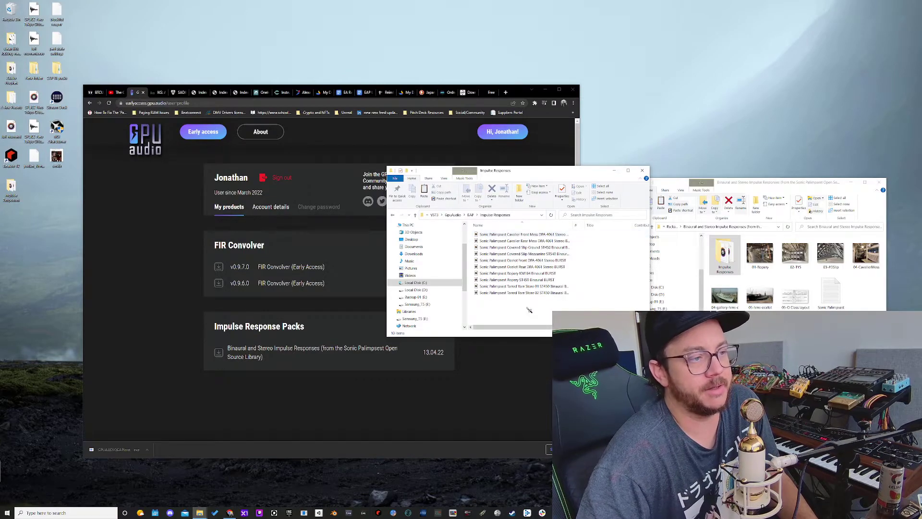
pyautogui.click(474, 217)
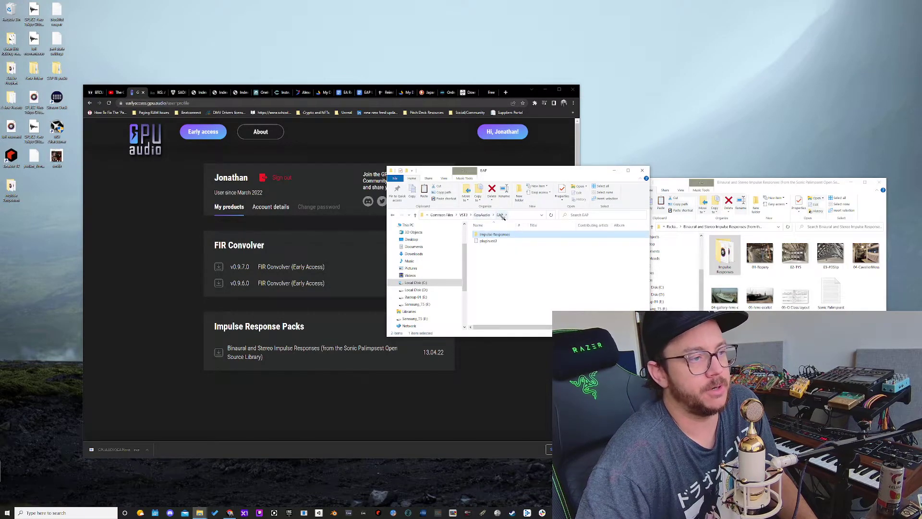
pyautogui.click(485, 218)
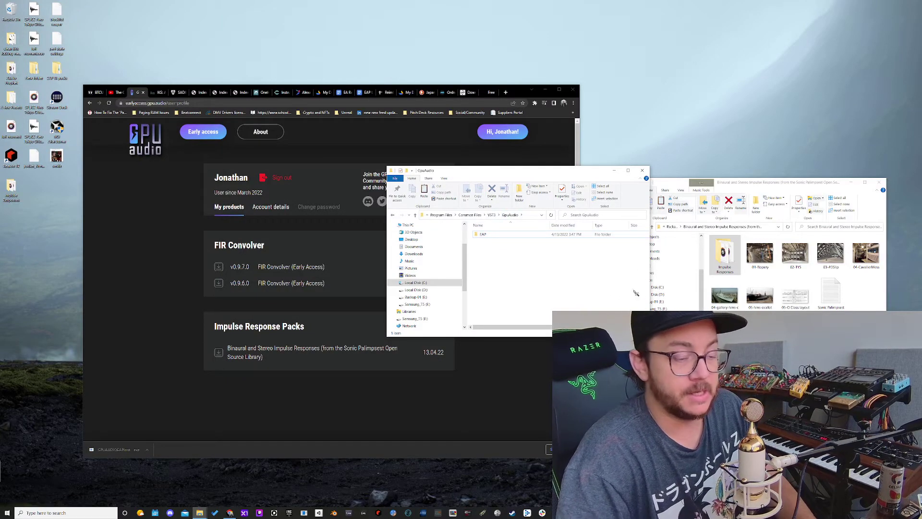
# Close the GpuAudio window, bring up Ableton Live in Arrangement view, and select track 3 Audio.
pyautogui.click(643, 171)
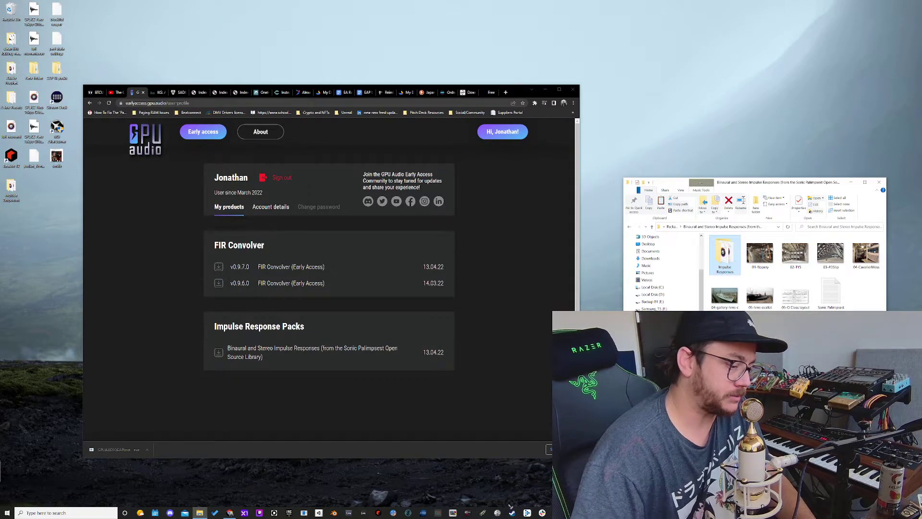
pyautogui.click(363, 513)
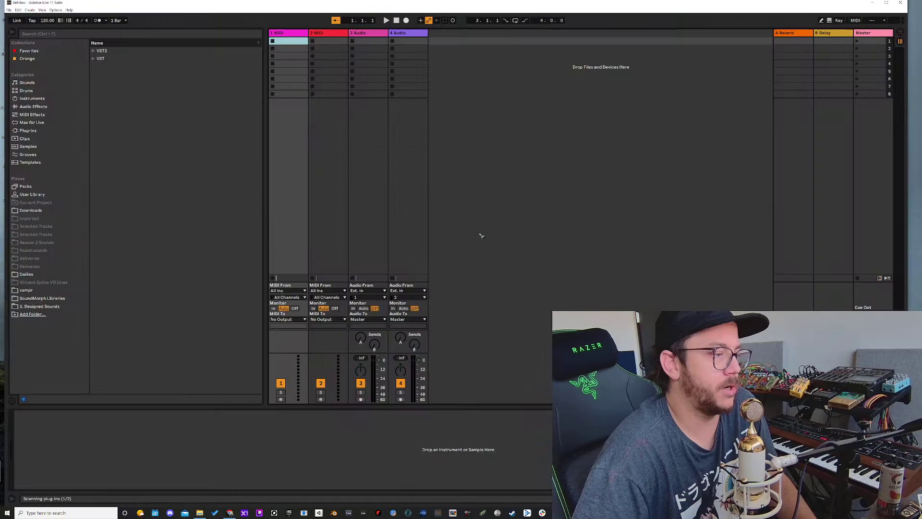
pyautogui.click(899, 33)
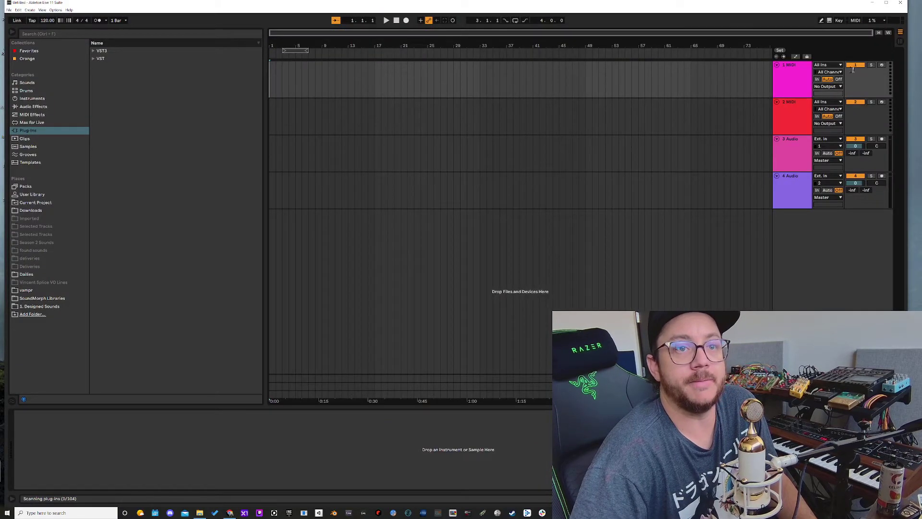
pyautogui.click(785, 145)
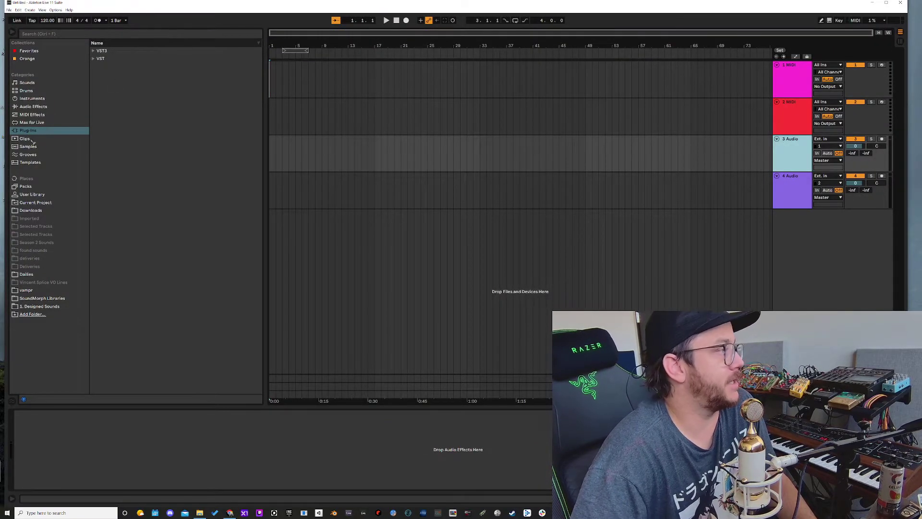
# Expand Plug-Ins > VST3 > BRAINGINES to reveal GPU AUDIO FIR CONVOLVER.
pyautogui.click(102, 51)
pyautogui.click(93, 51)
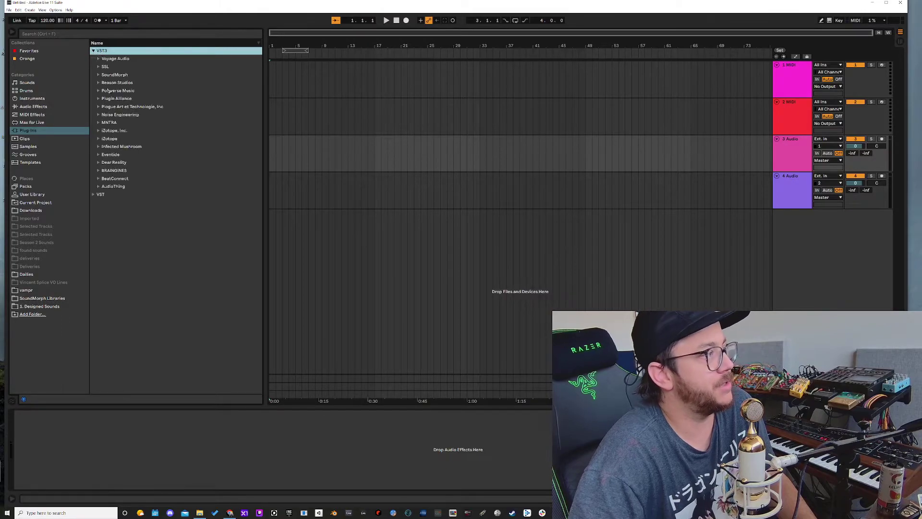
pyautogui.click(109, 171)
pyautogui.click(99, 171)
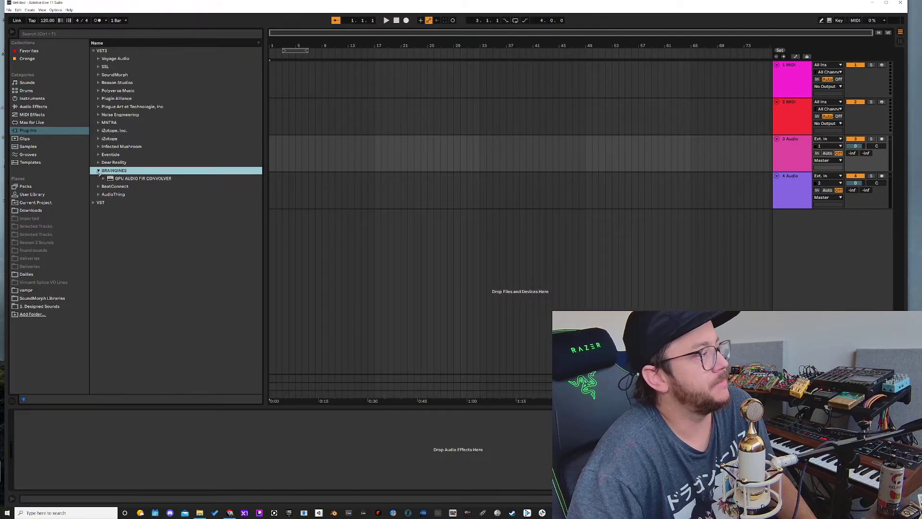
# Load GPU AUDIO FIR CONVOLVER onto 3 Audio, turn its Impulse Response selector, then close its window.
pyautogui.doubleClick(124, 179)
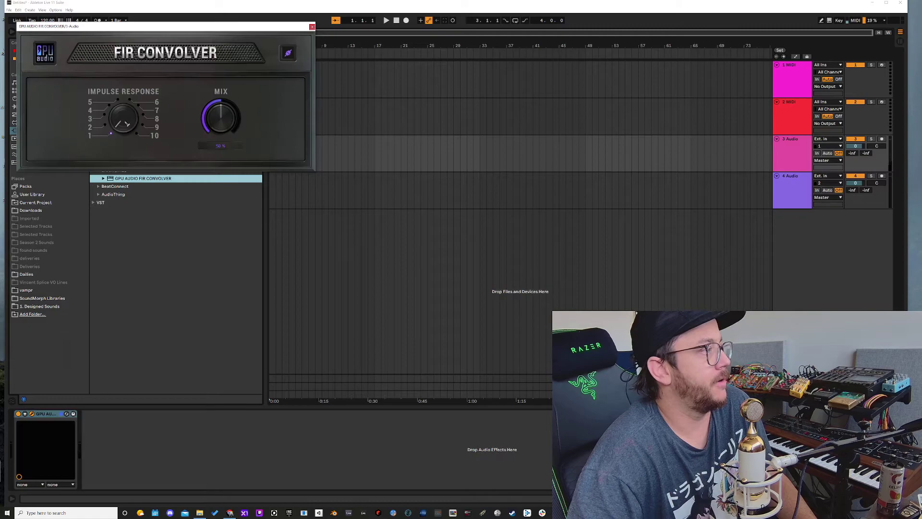
pyautogui.moveTo(127, 108); pyautogui.dragTo(131, 91)
pyautogui.moveTo(220, 28); pyautogui.dragTo(552, 155)
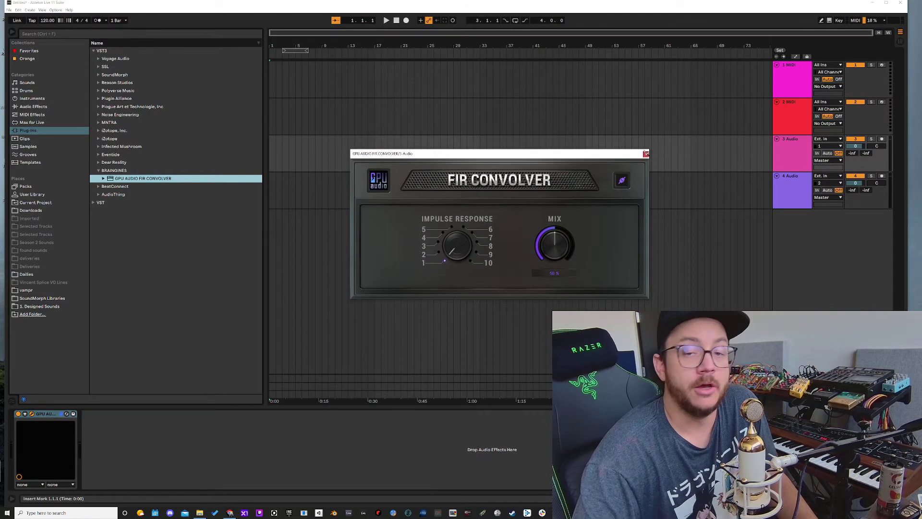
pyautogui.click(646, 154)
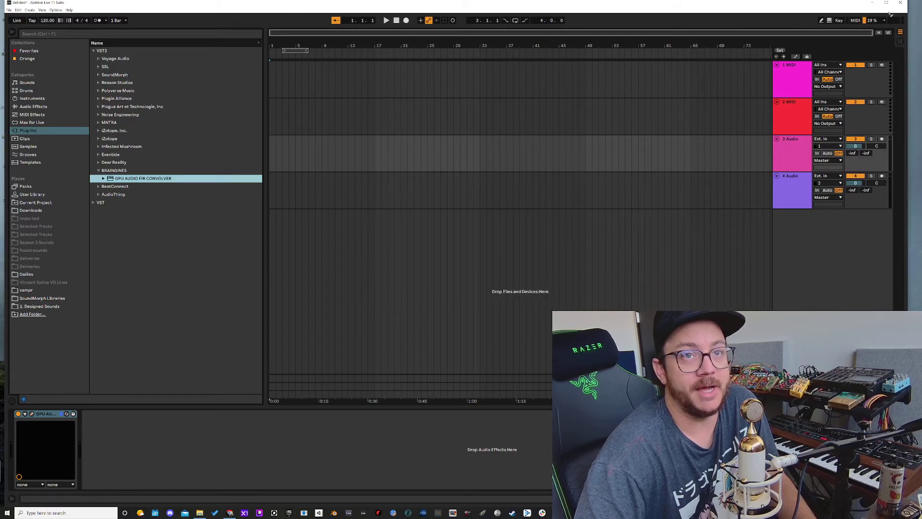